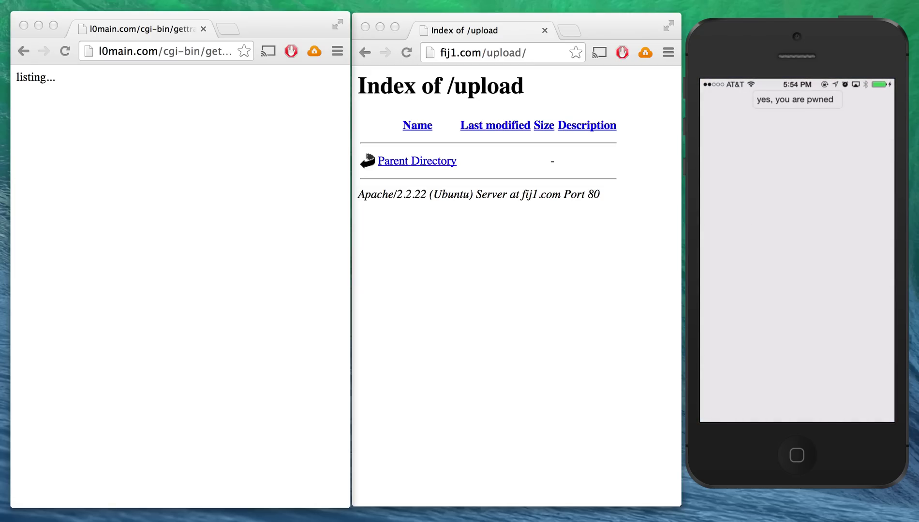
Step: Reload the fij1.com upload listing and download the new 272K 0000000000000001.db file
click(595, 404)
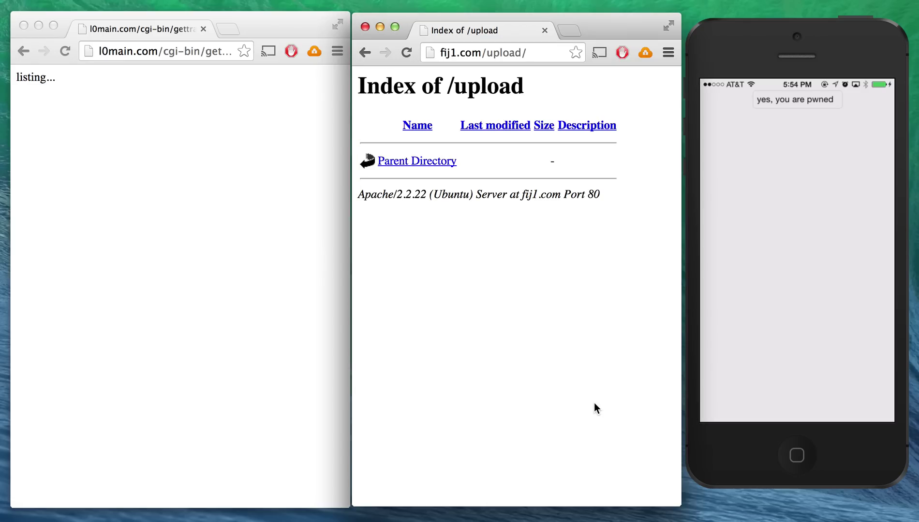
key(super+r)
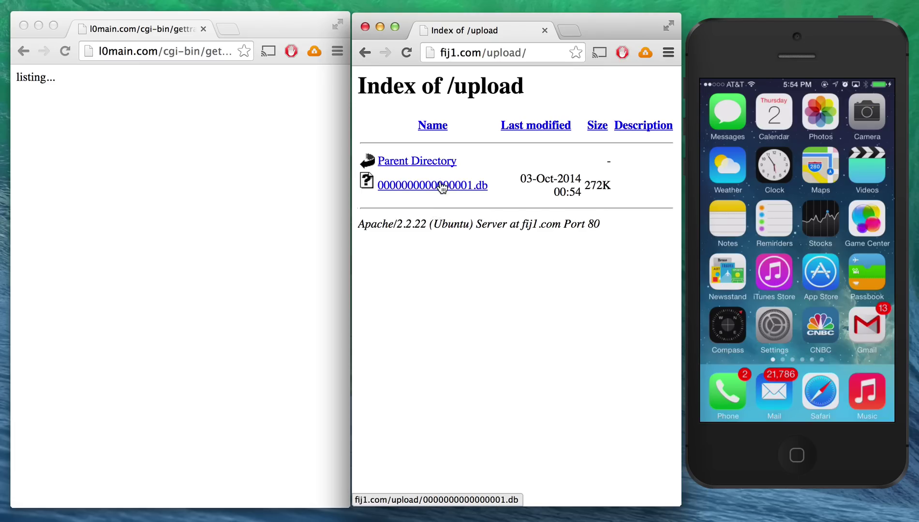
click(442, 188)
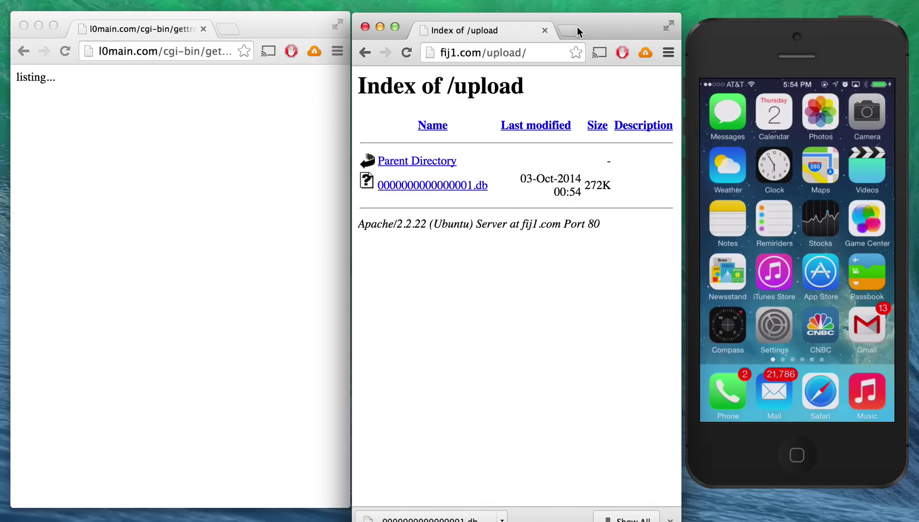
drag(576, 19, 573, 10)
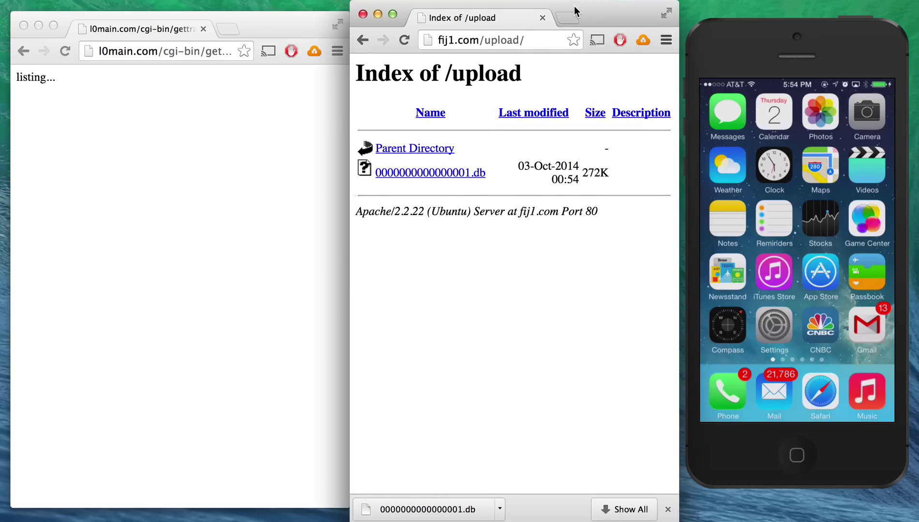
Step: Open the downloaded 0000000000000001.db and browse the cached_messages table rows
click(421, 513)
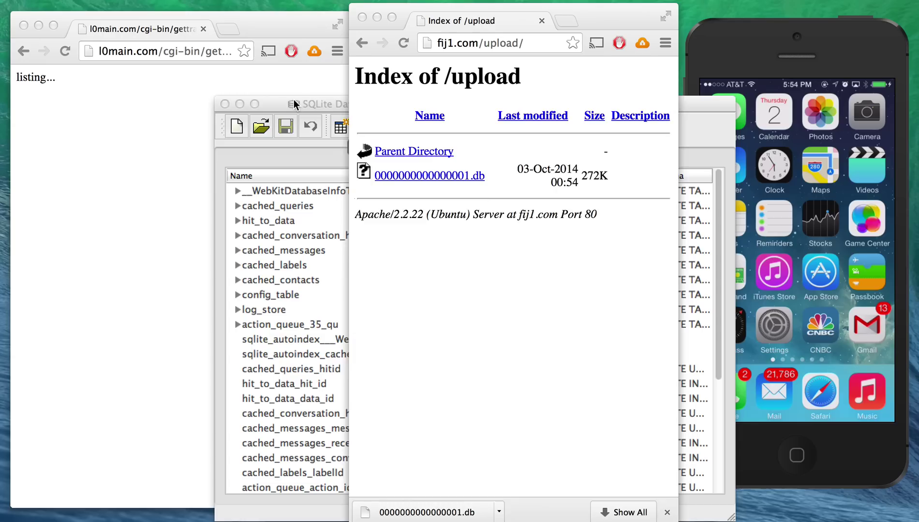
click(294, 101)
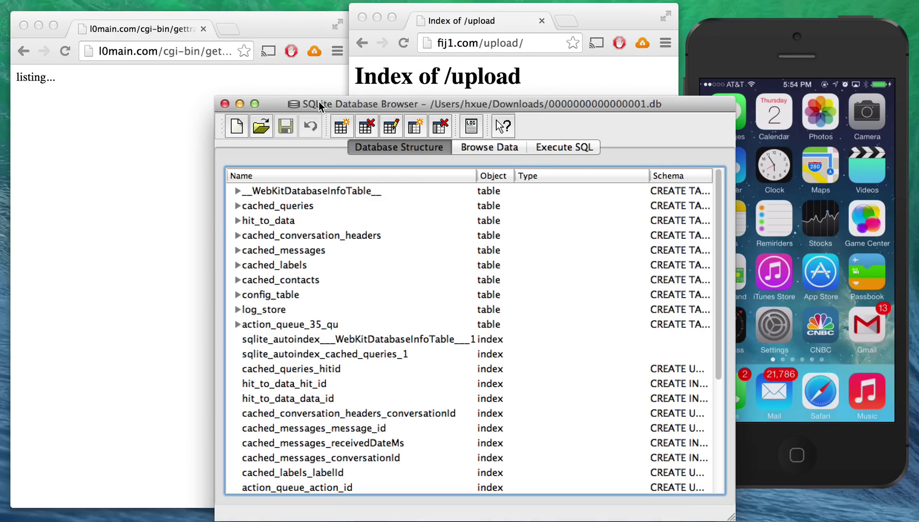
drag(319, 101, 287, 46)
click(464, 91)
click(346, 121)
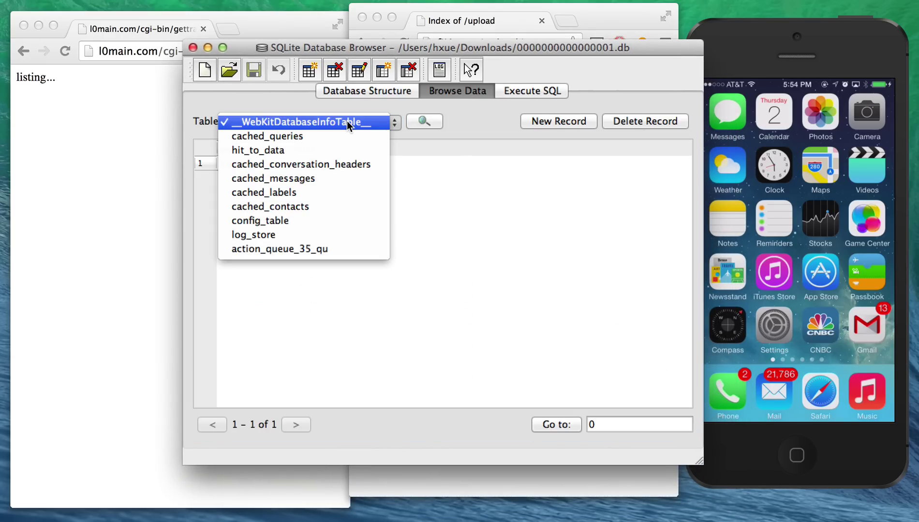
click(326, 184)
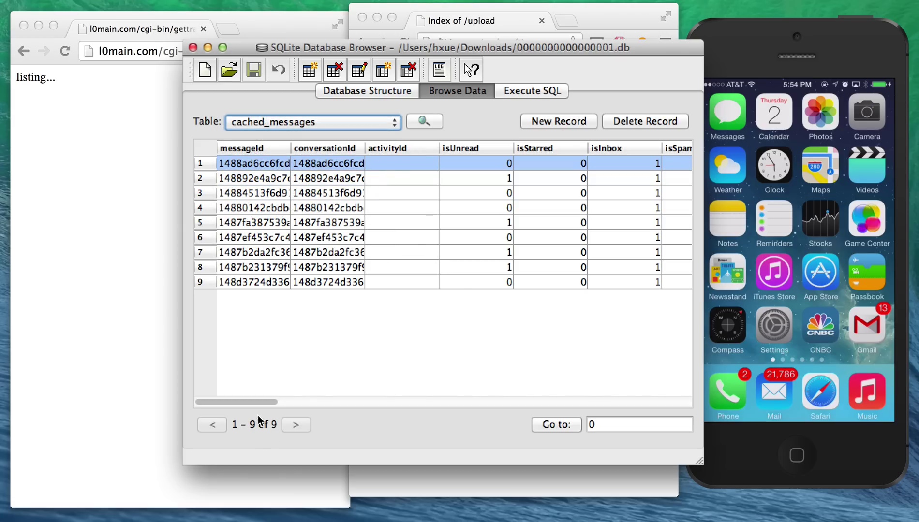
Step: Widen the subject and snippetHtml columns and read the full [C] Financial Record snippet
drag(250, 400, 427, 398)
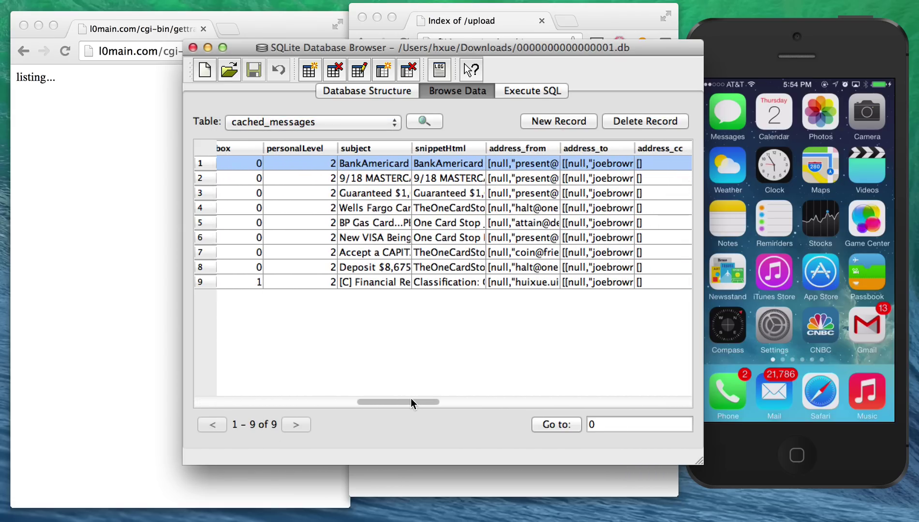
drag(317, 148, 376, 148)
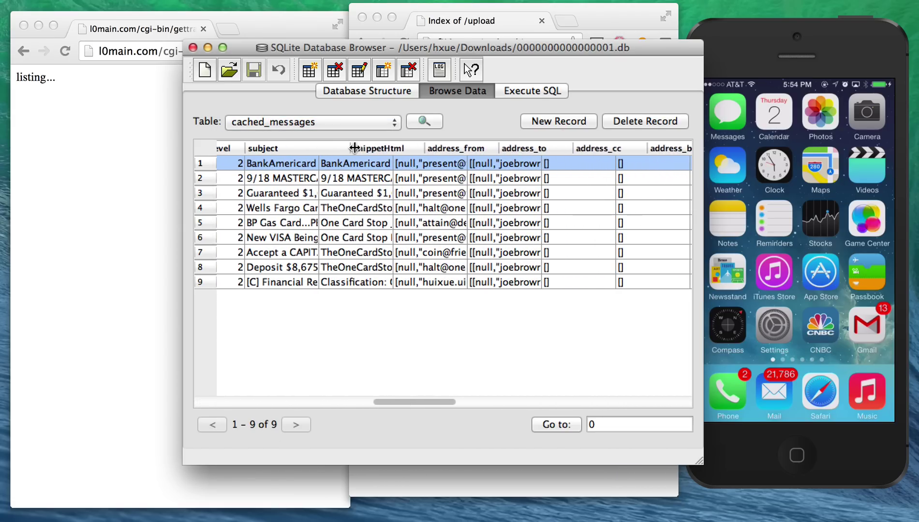
drag(449, 148, 538, 148)
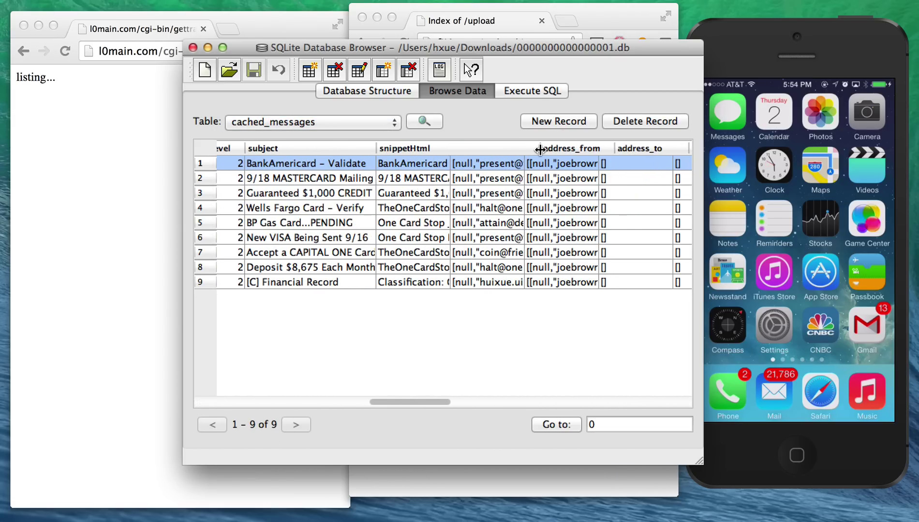
click(344, 284)
click(436, 282)
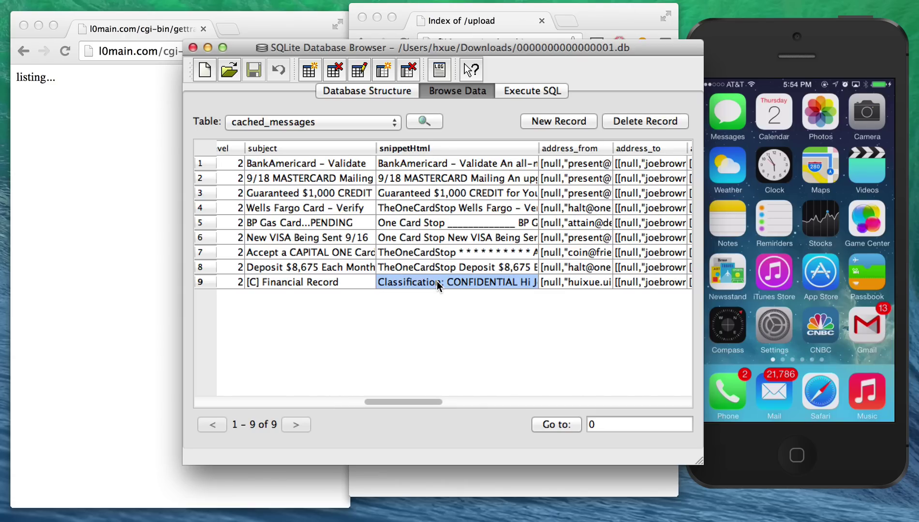
double_click(438, 284)
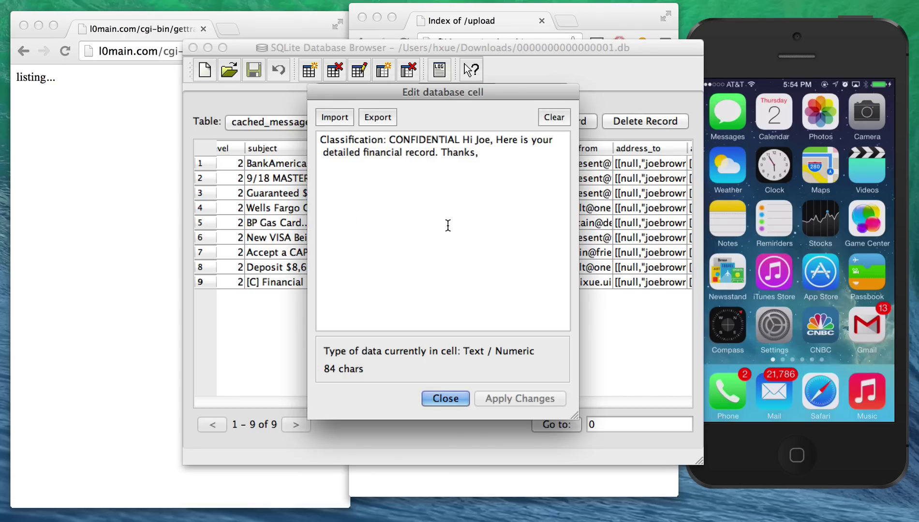
key(Escape)
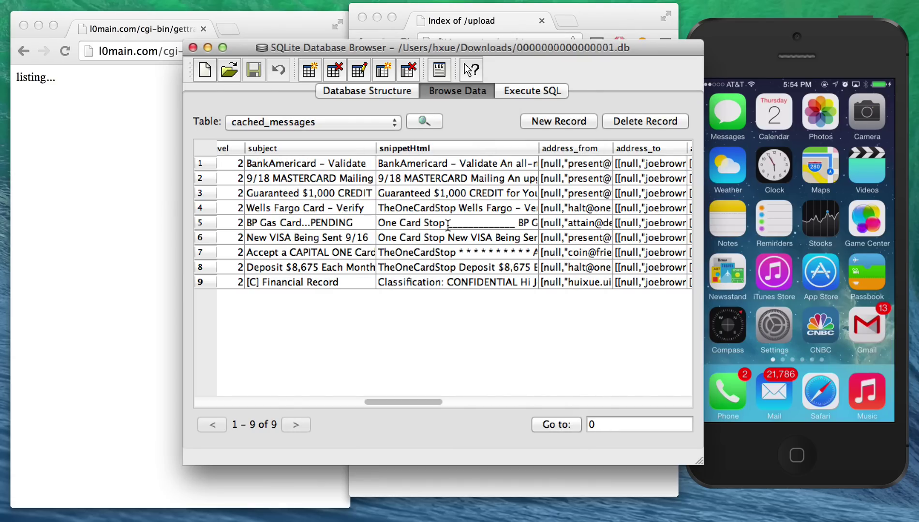
drag(353, 46, 584, 514)
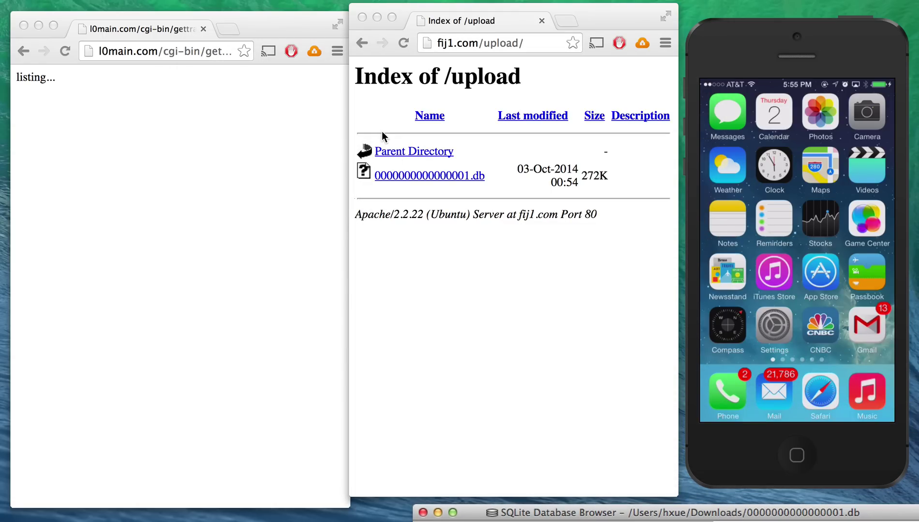
Step: Focus the l0main.com listing window to watch the Wow and Hello texts arrive
click(284, 24)
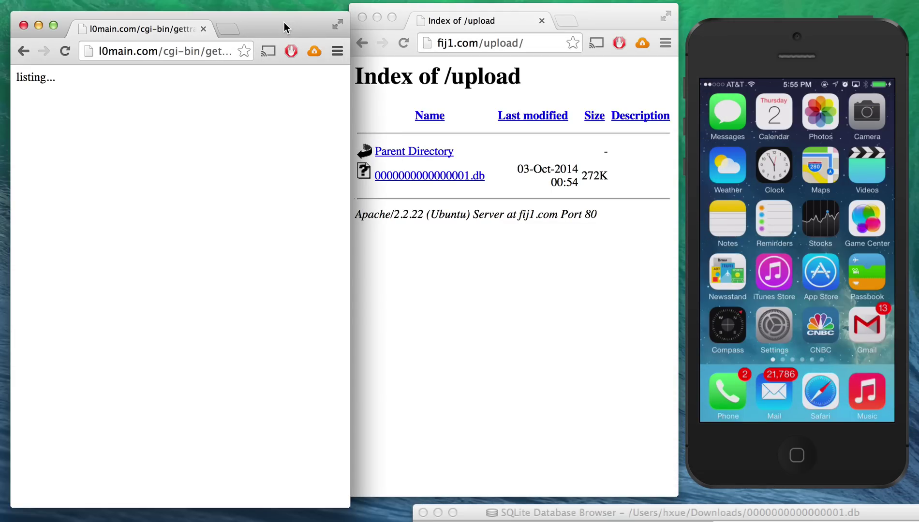